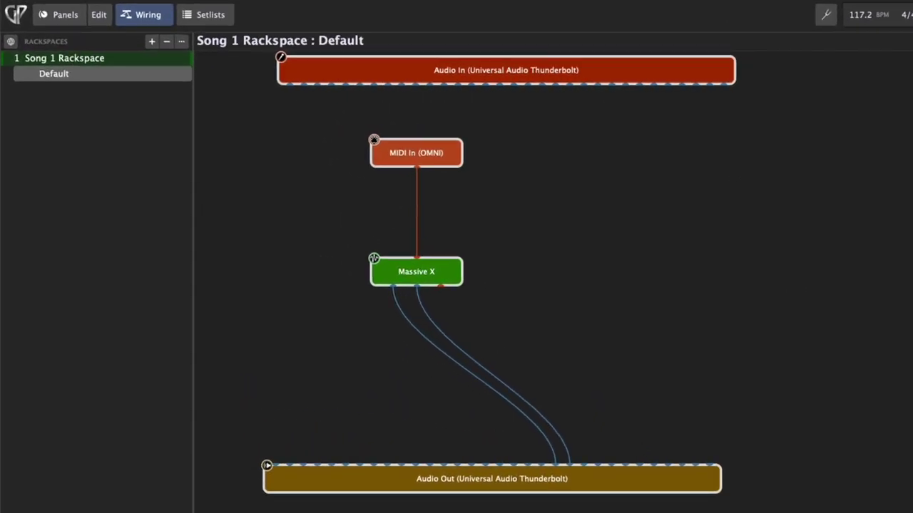
Add a System Actions plugin from Internal Plugins > System to the wiring and close its window
right_click(650, 205)
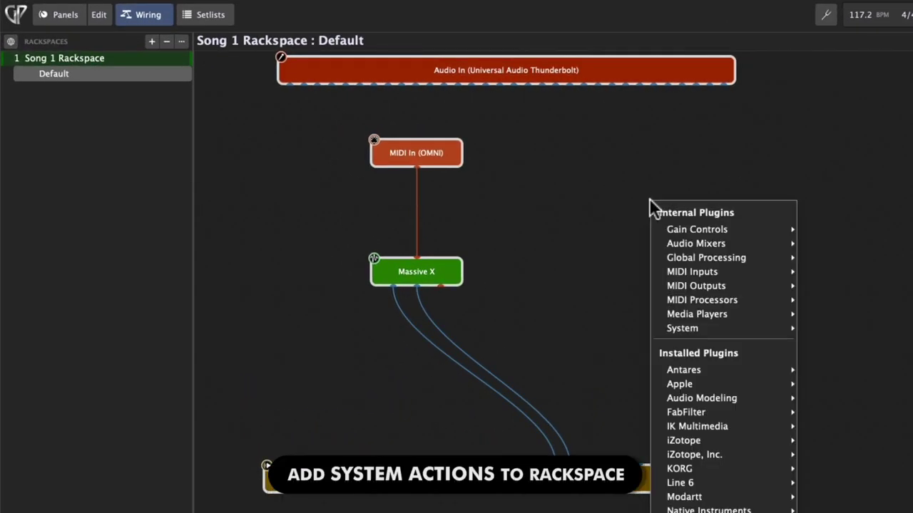
mouse_move(700, 326)
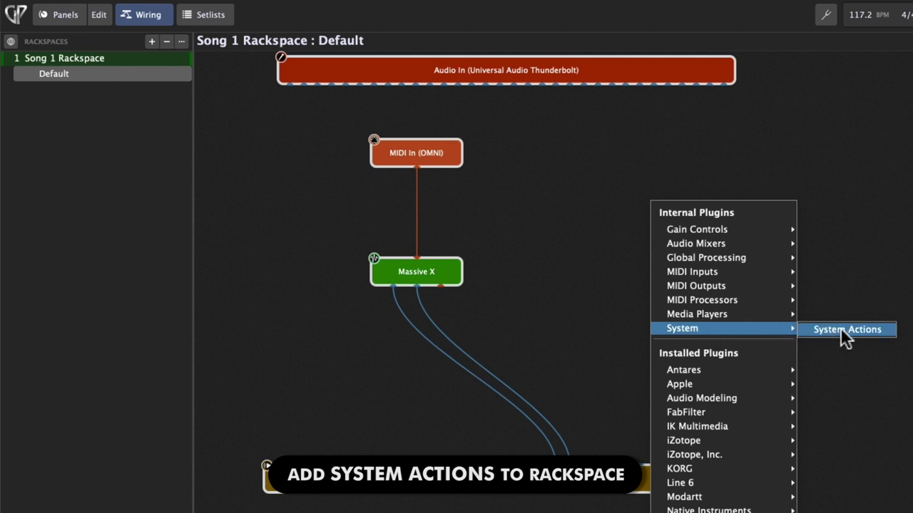
left_click(888, 333)
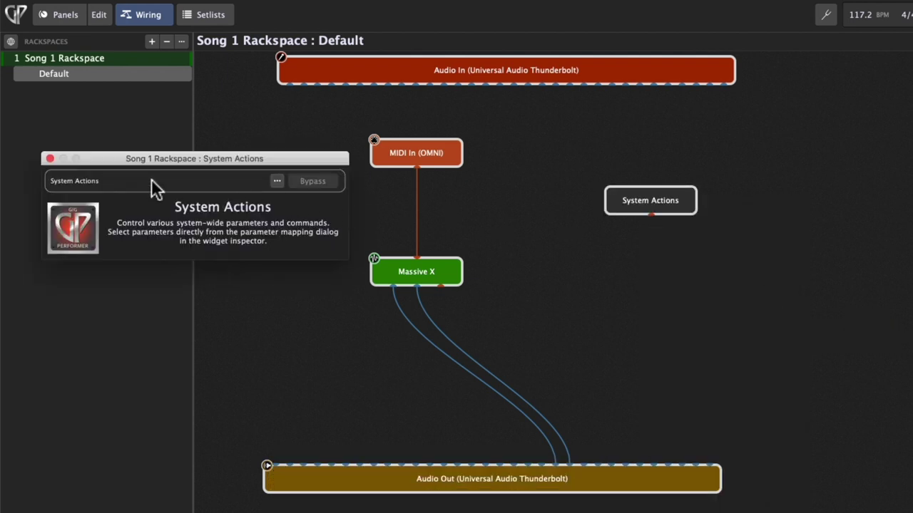
left_click_drag(118, 157, 150, 185)
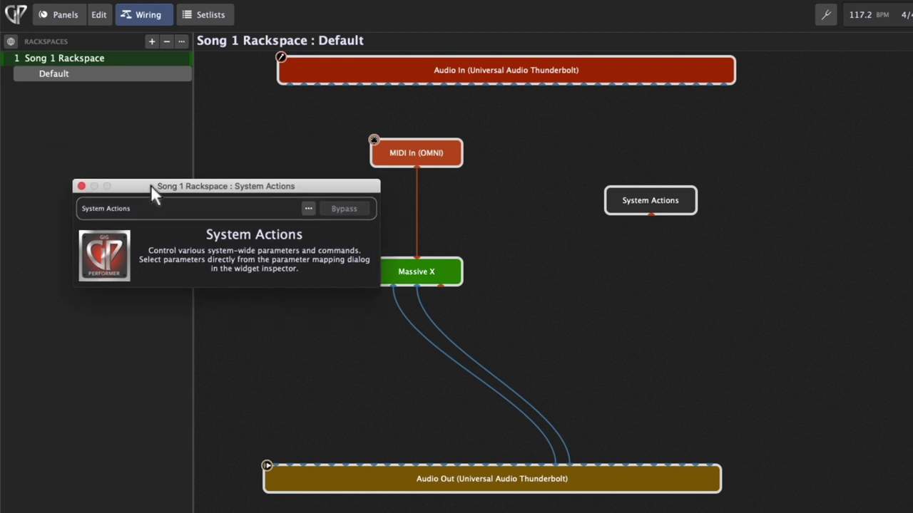
left_click(81, 186)
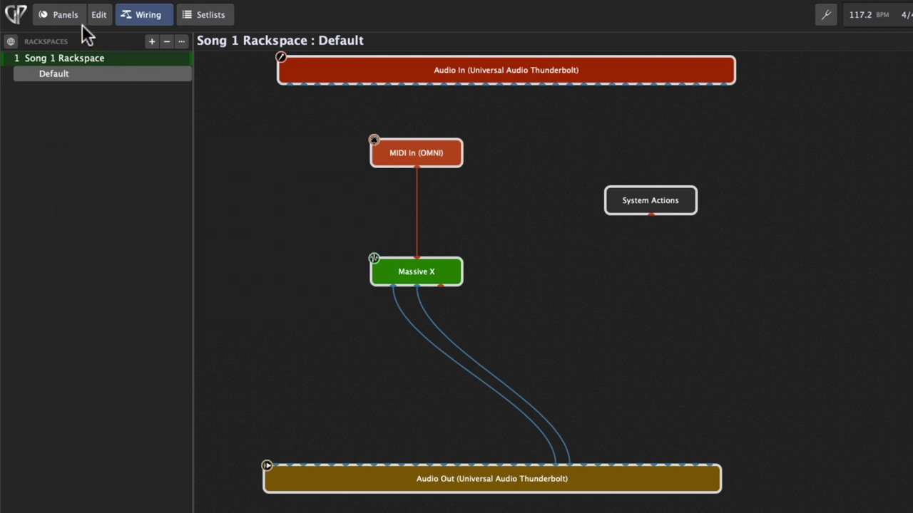
Open the rackspace panel in edit mode and map its knob to System Actions' GlobalTranspose parameter
left_click(67, 16)
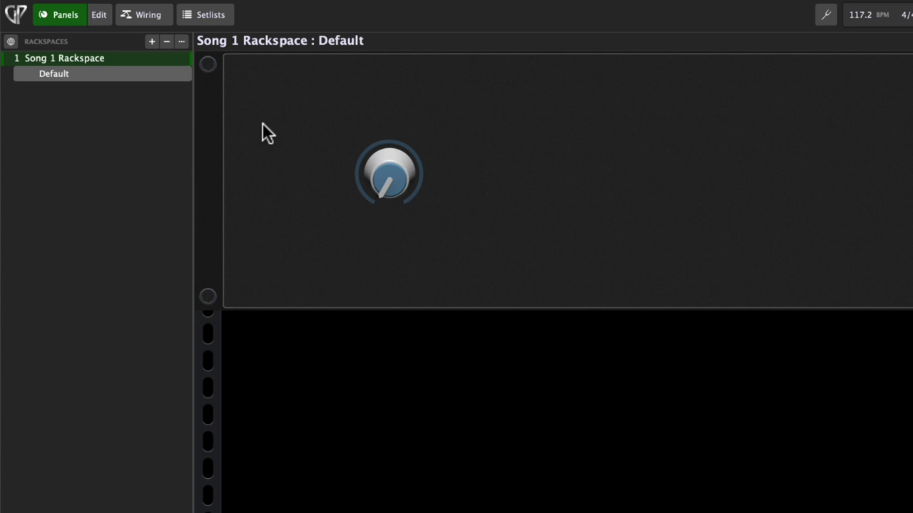
left_click(102, 15)
left_click(377, 202)
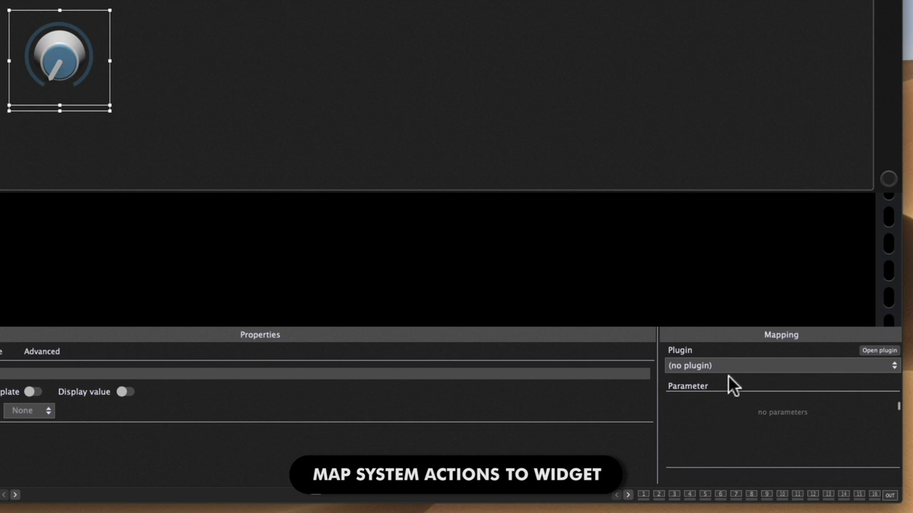
left_click(729, 366)
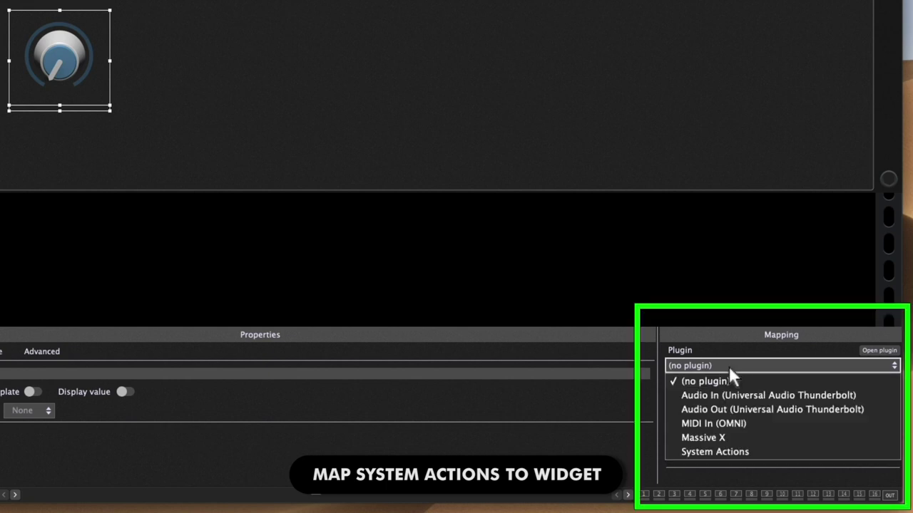
left_click(747, 451)
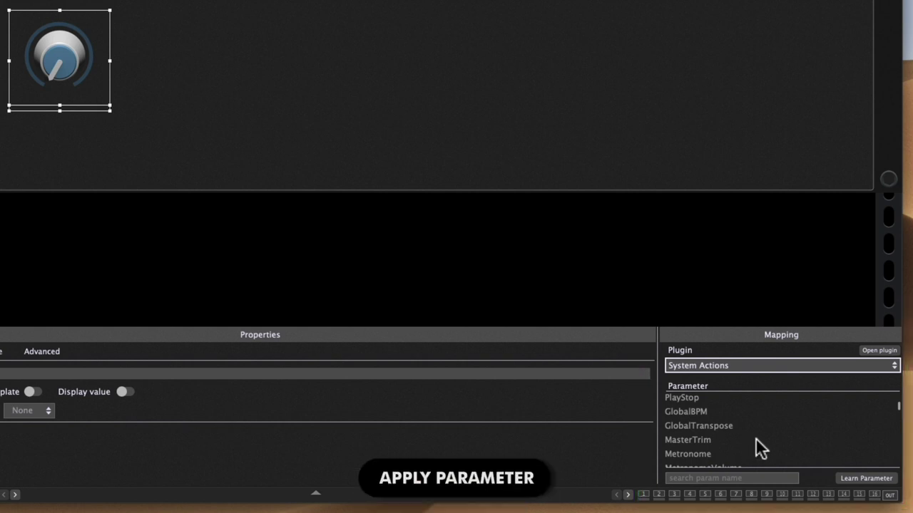
left_click(731, 424)
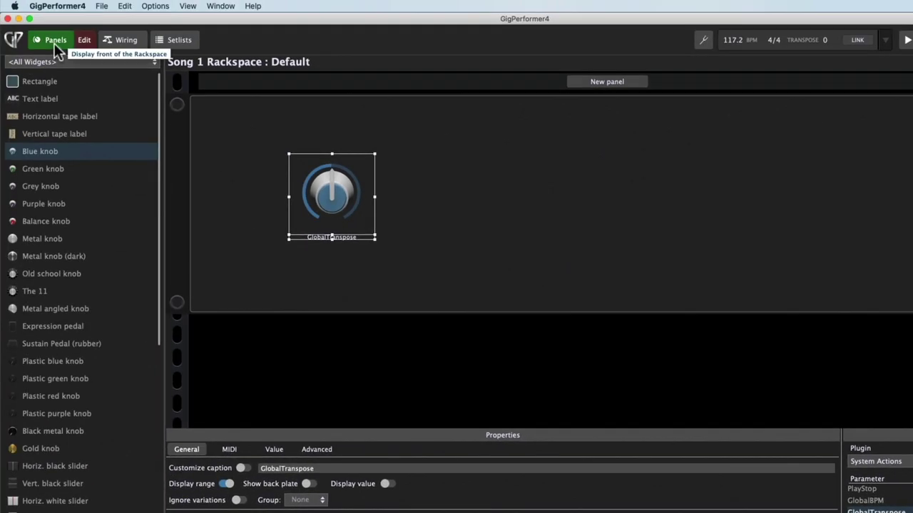
left_click(54, 41)
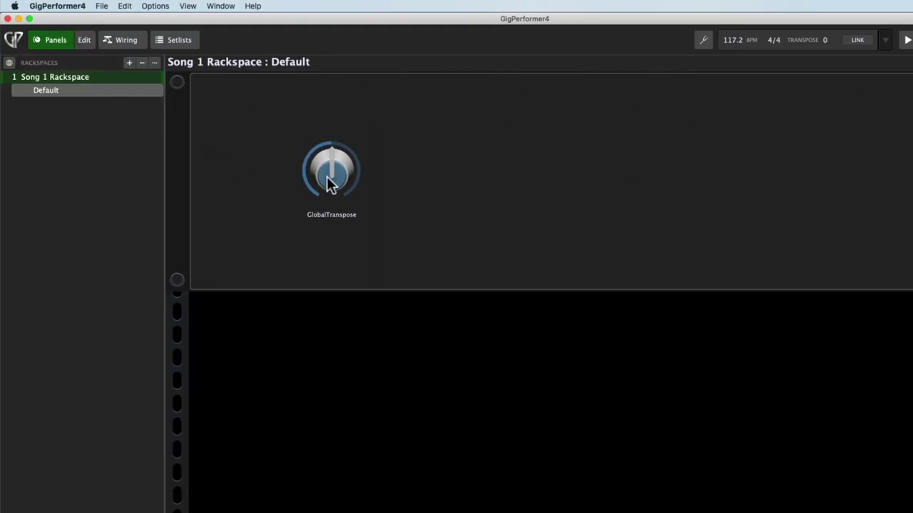
mouse_move(332, 183)
left_mouse_down()
mouse_move(326, 158)
mouse_move(328, 179)
left_mouse_up()
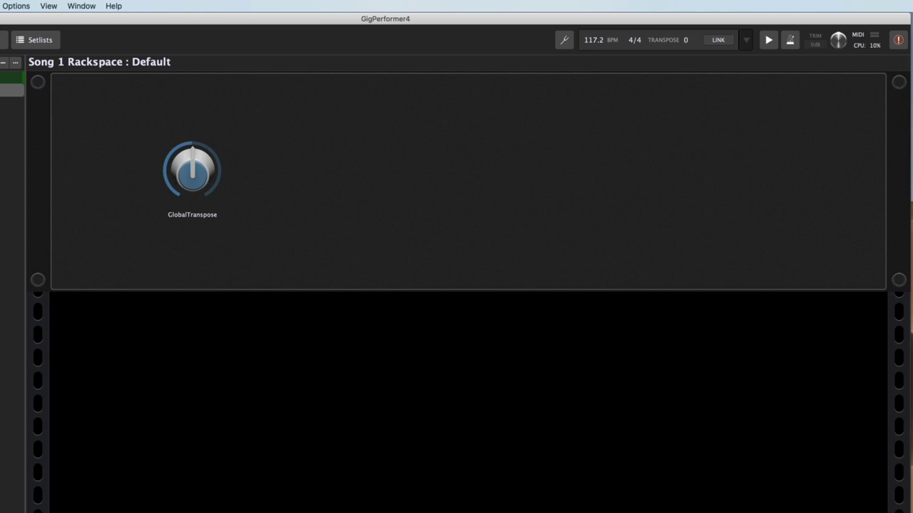
key("super+e")
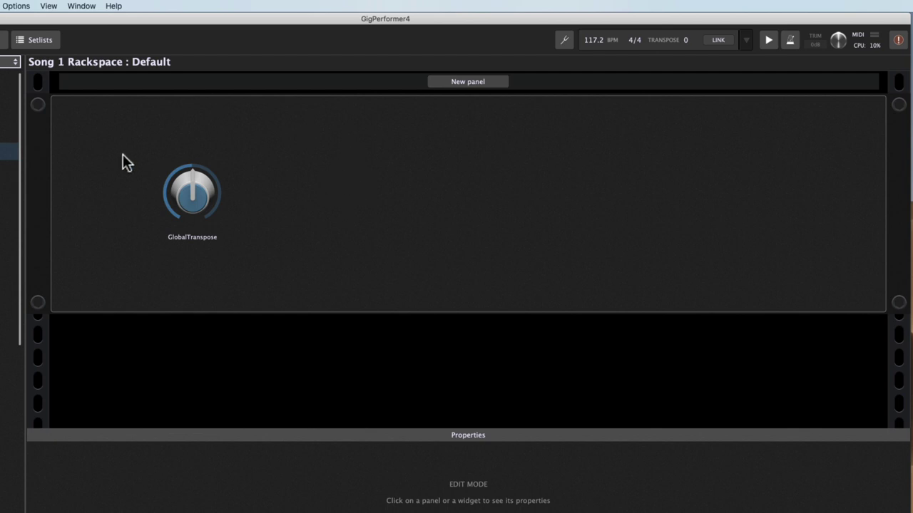
Remap the knob to MasterTrim and test it, lowering trim to -3.0 dB and back to 0.0 dB
left_click(187, 196)
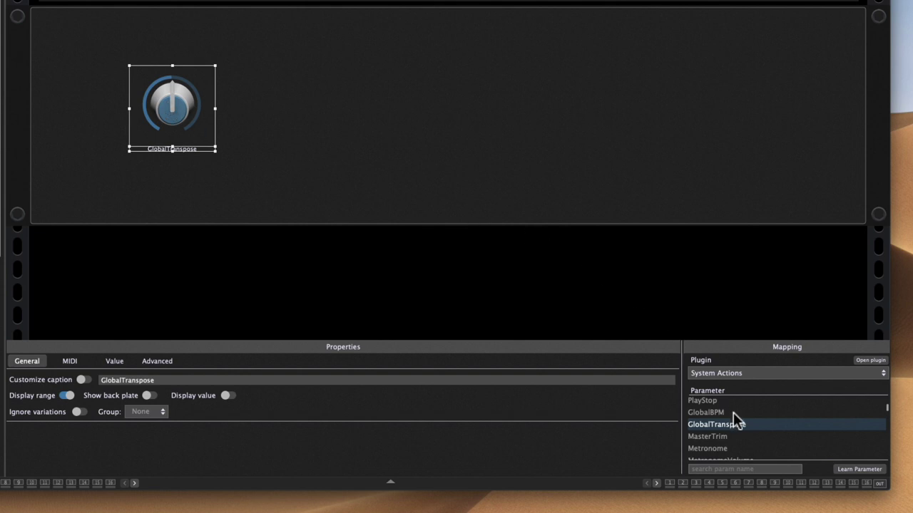
left_click(720, 437)
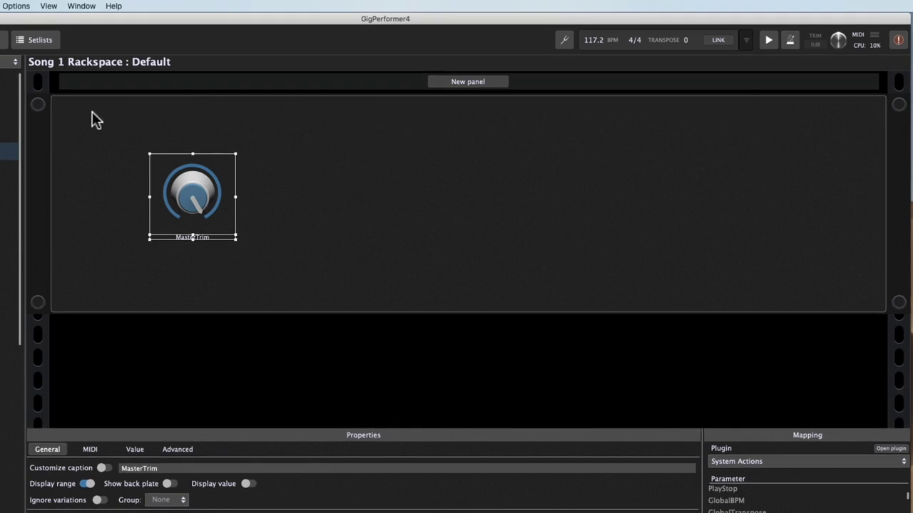
key("super+e")
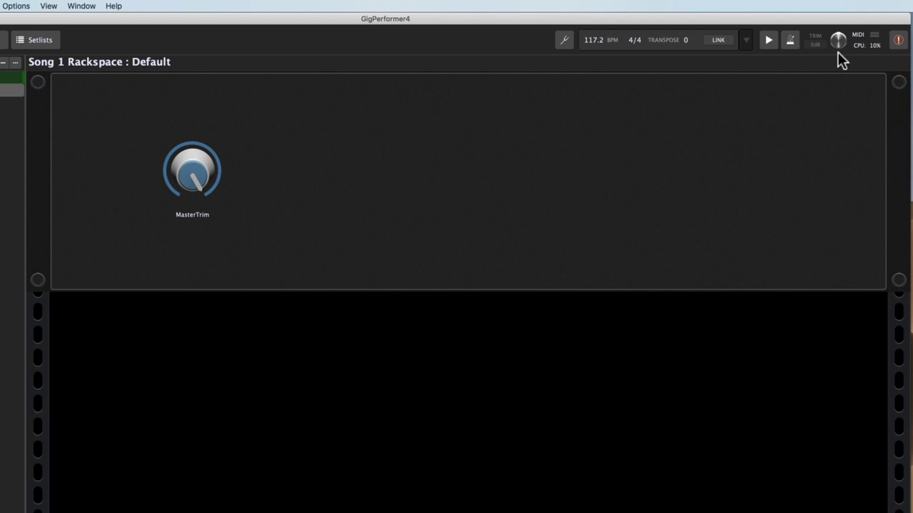
mouse_move(837, 51)
left_mouse_down()
mouse_move(837, 64)
mouse_move(834, 33)
mouse_move(837, 46)
left_mouse_up()
mouse_move(193, 174)
left_mouse_down()
mouse_move(199, 254)
mouse_move(191, 166)
mouse_move(197, 227)
mouse_move(188, 294)
mouse_move(191, 178)
left_mouse_up()
Back in edit mode, enlarge the MasterTrim knob and reposition it on the panel
key("super+e")
left_click(179, 180)
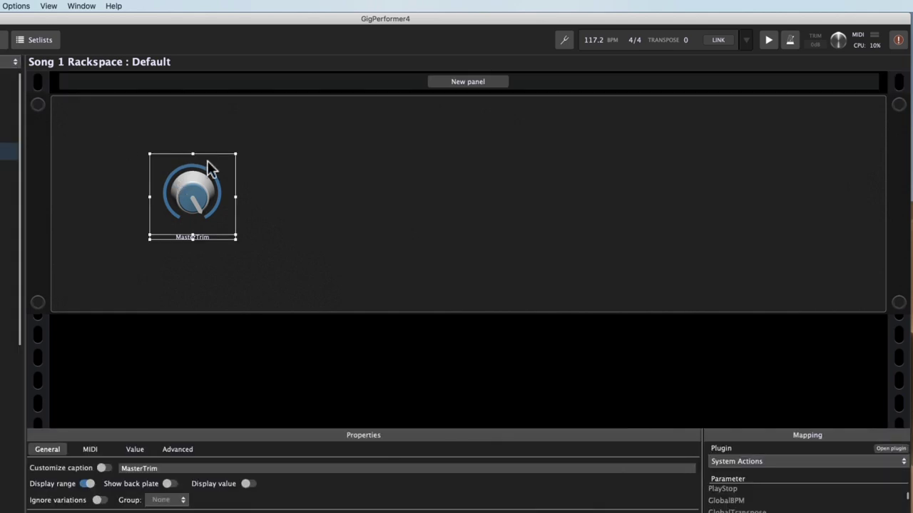
left_click_drag(236, 152, 275, 110)
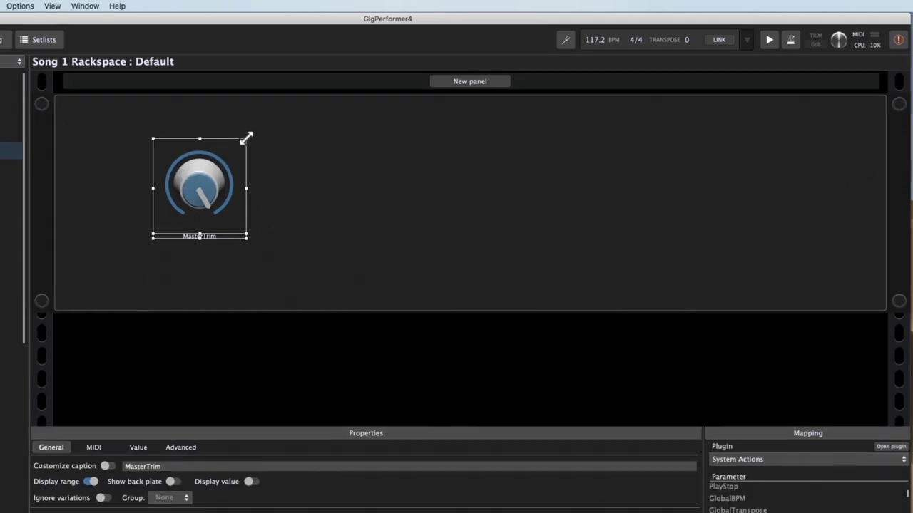
left_click_drag(321, 154, 303, 175)
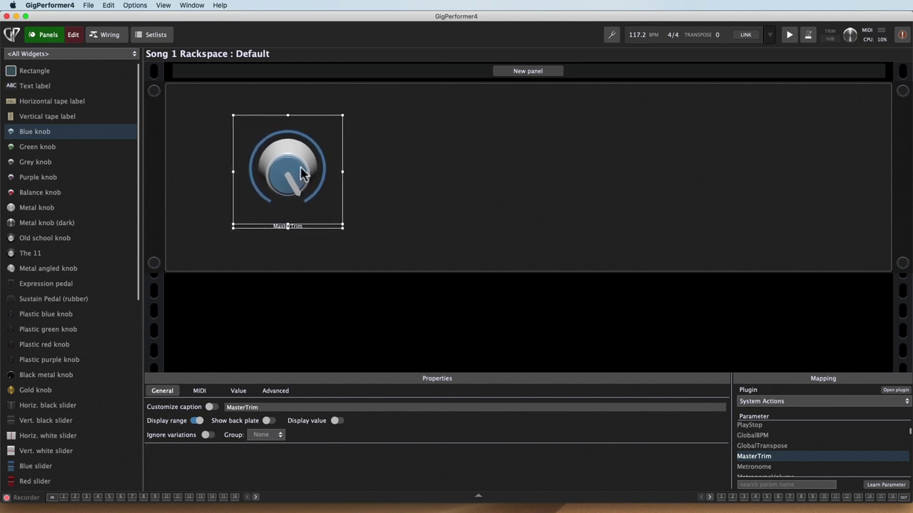
Add a blue pad button to the panel
left_click(417, 165)
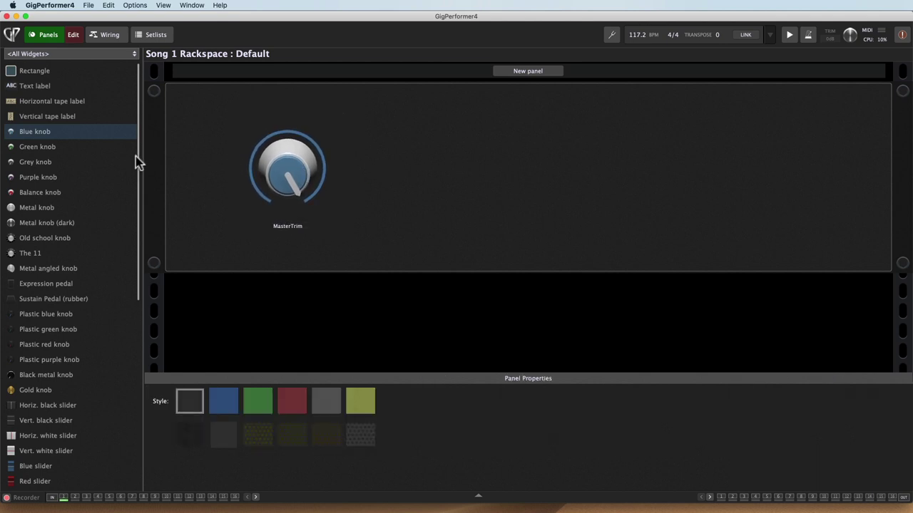
scroll(77, 178, "down", 10)
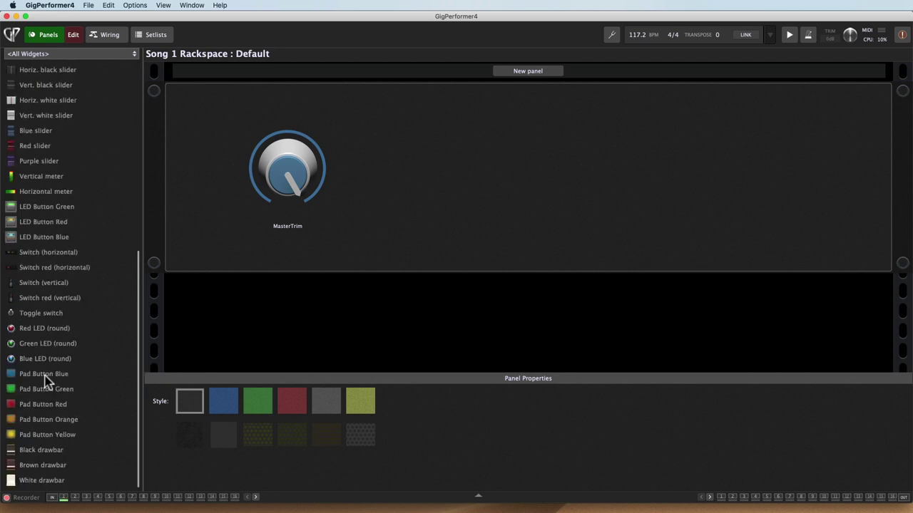
left_click_drag(45, 375, 519, 178)
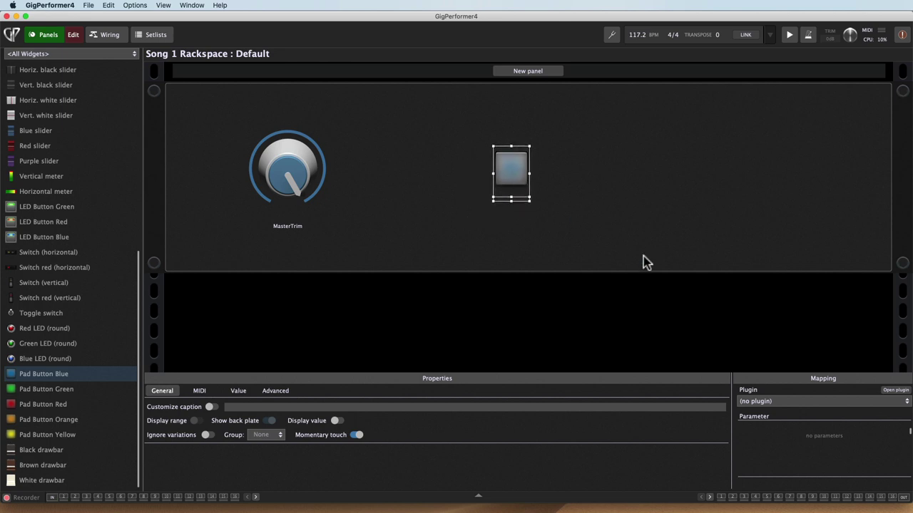
Map the pad button to System Actions' TapTempo parameter and leave edit mode
left_click(765, 401)
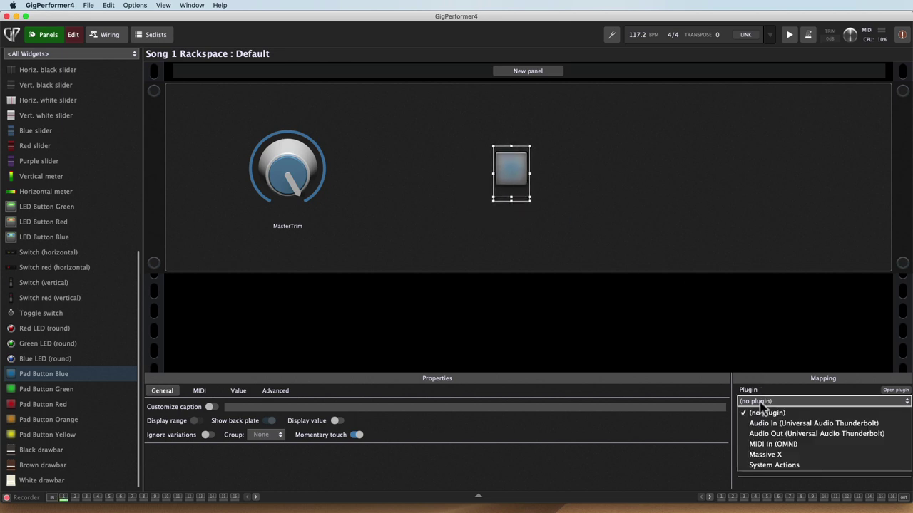
left_click(766, 465)
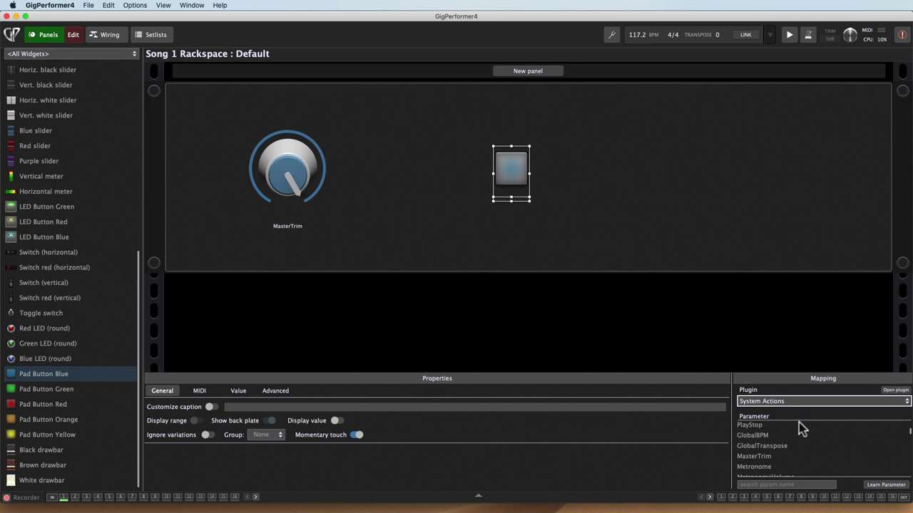
scroll(800, 457, "down", 4)
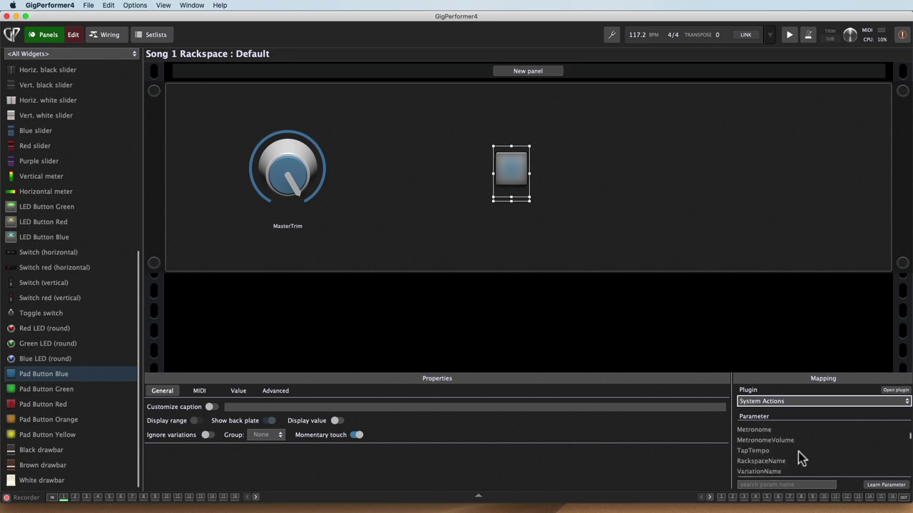
left_click(780, 442)
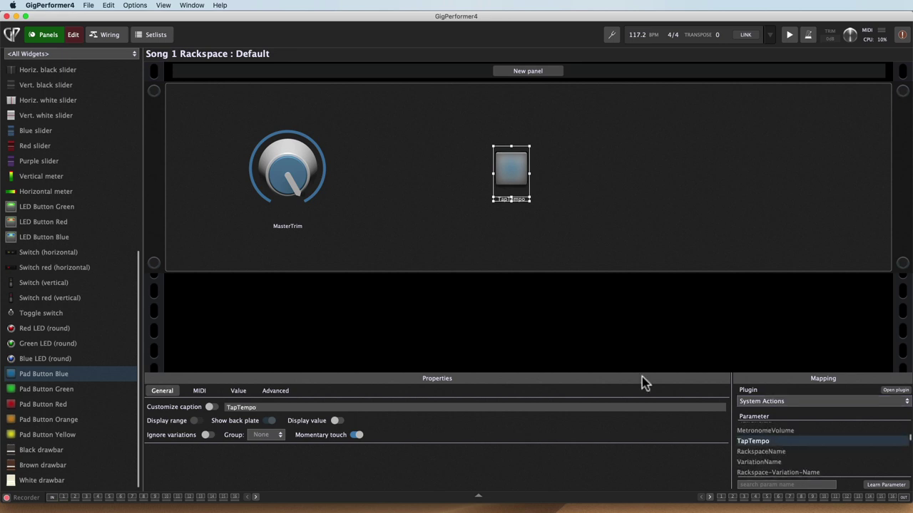
left_click(49, 36)
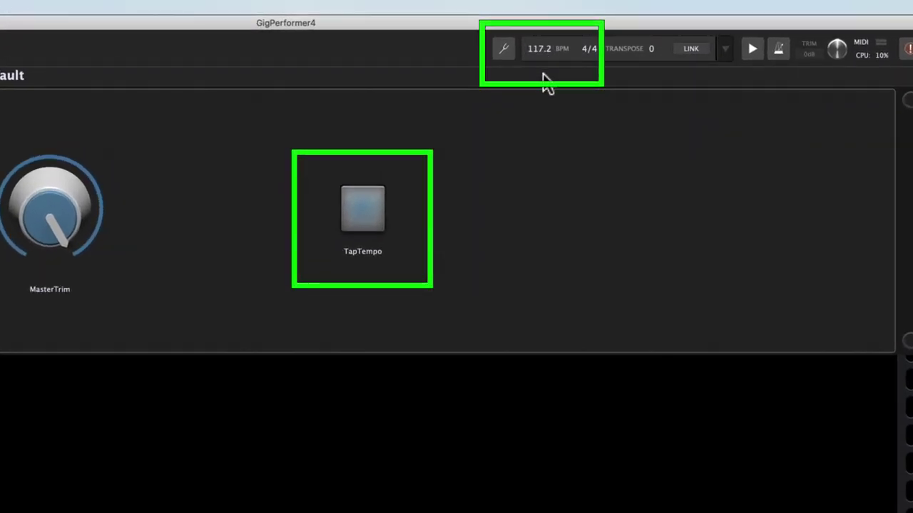
Tap the TapTempo pad three times, changing the tempo from 117.2 to 105.6 BPM
left_click(364, 211)
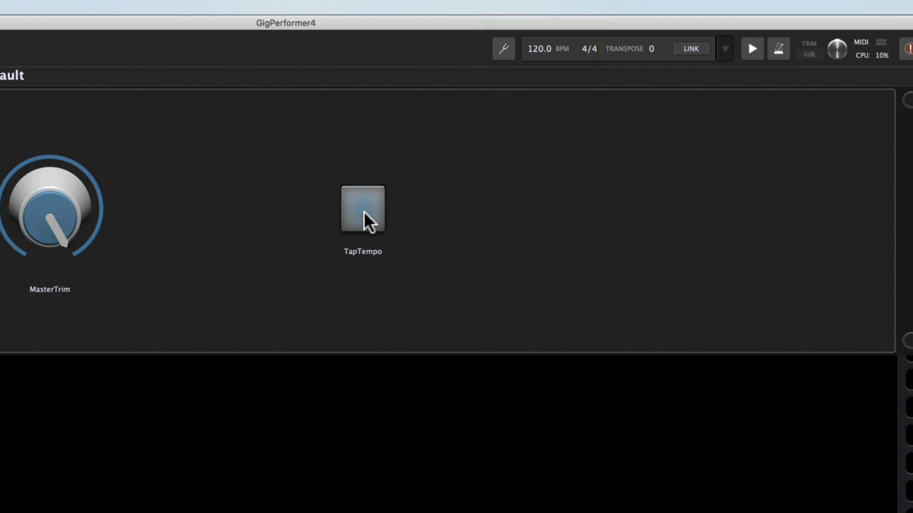
left_click(364, 211)
left_click(363, 211)
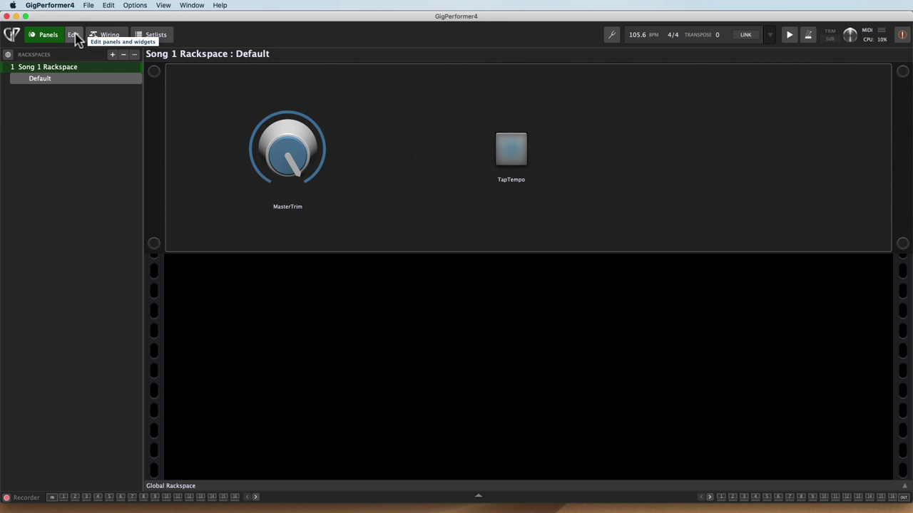
In edit mode, briefly preview the tuner view, then remap the TapTempo pad to System Actions' Tuner
left_click(75, 36)
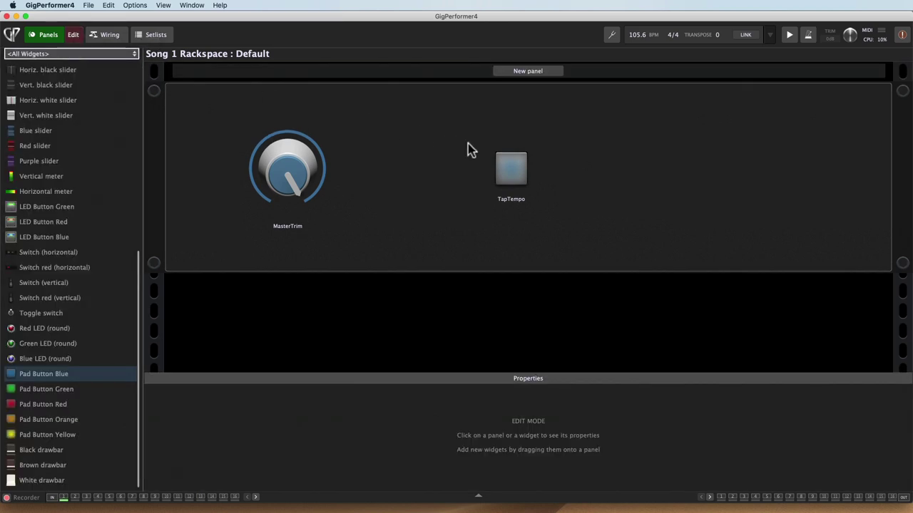
left_click(514, 177)
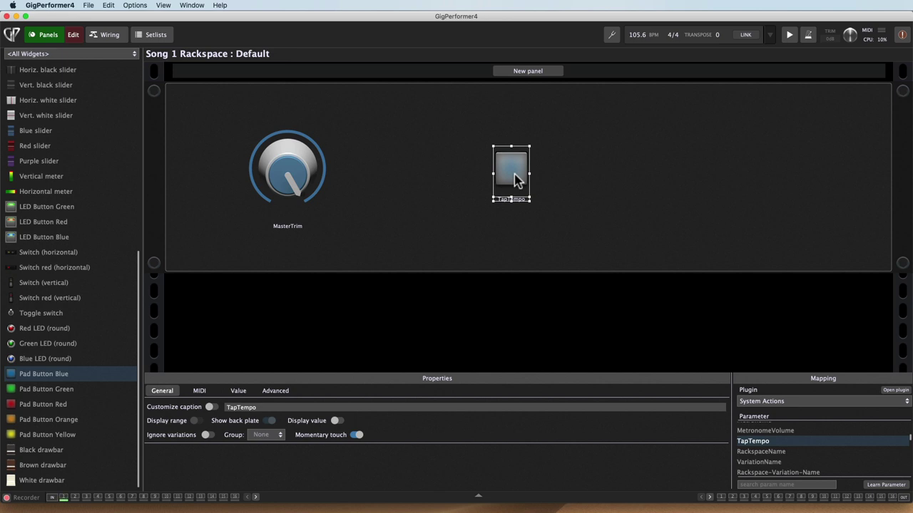
left_click(612, 37)
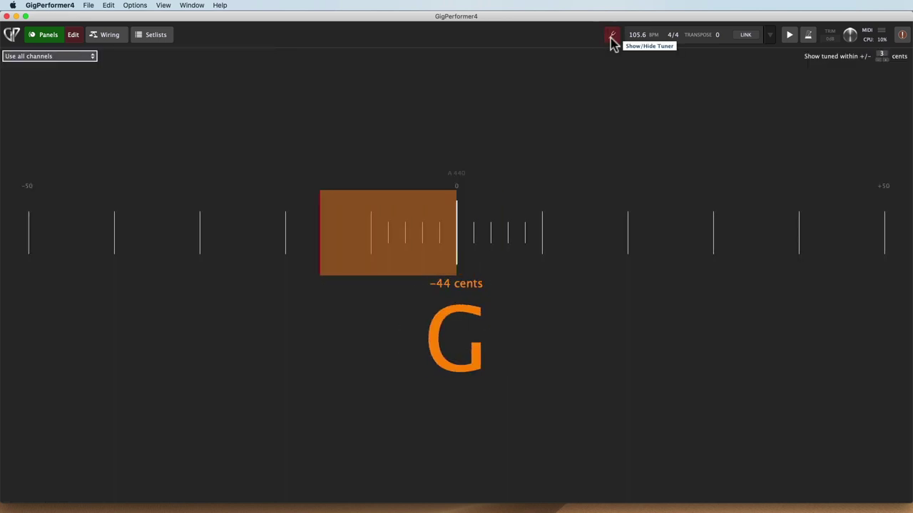
left_click(612, 37)
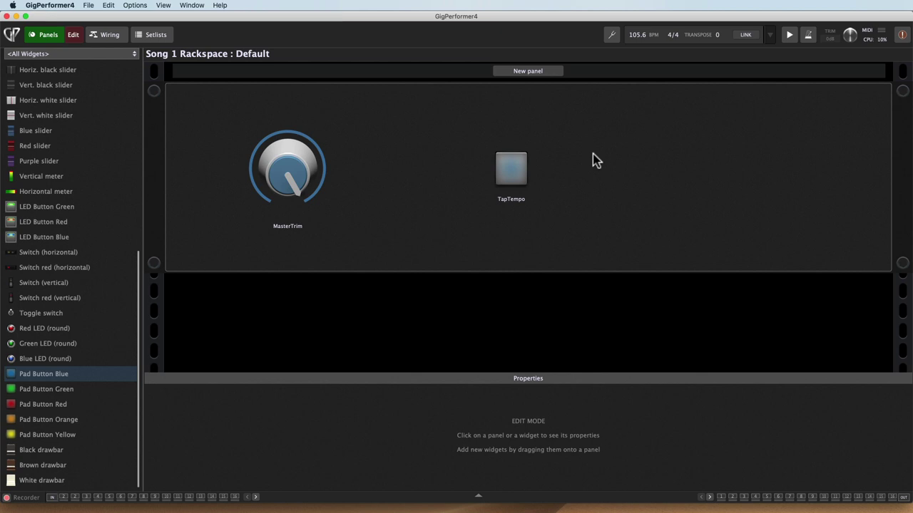
left_click(519, 169)
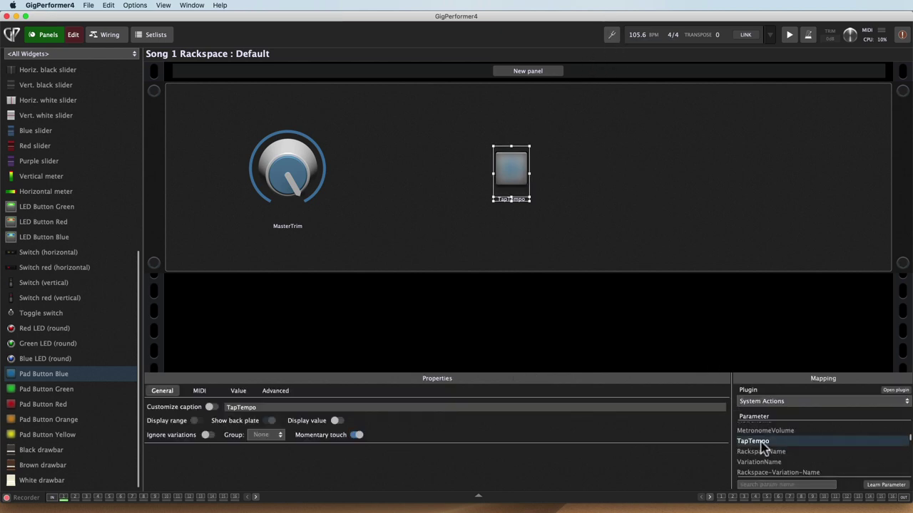
scroll(765, 448, "down", 10)
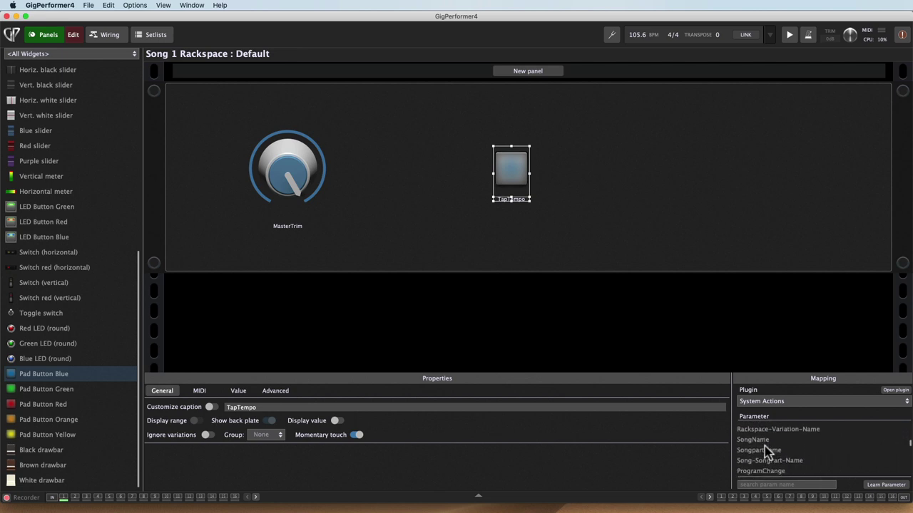
scroll(765, 446, "down", 5)
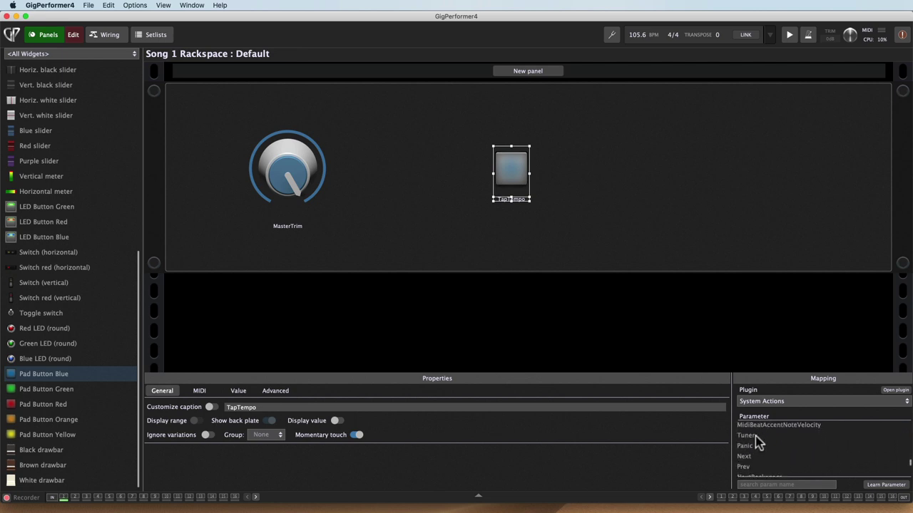
left_click(756, 436)
Enlarge the Tuner pad, make it slightly taller, and move it to the panel's right side
left_click_drag(528, 147, 617, 93)
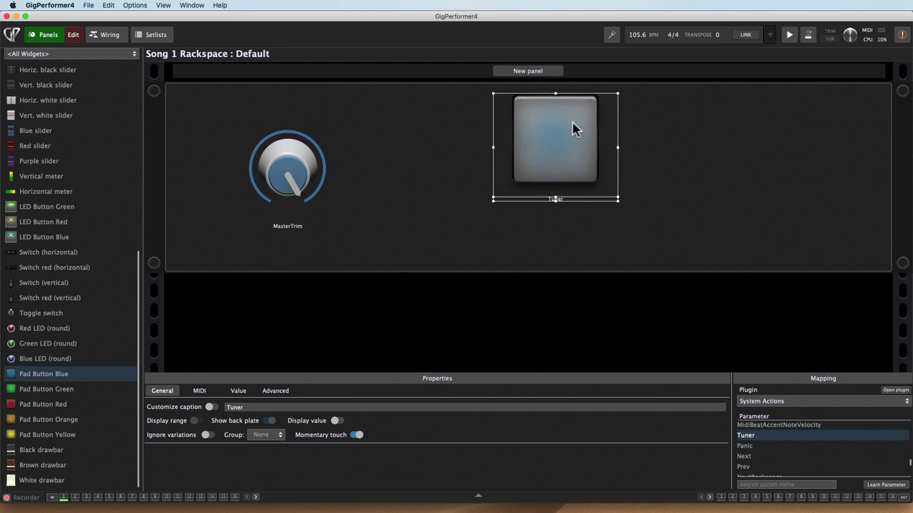
left_click_drag(574, 128, 779, 160)
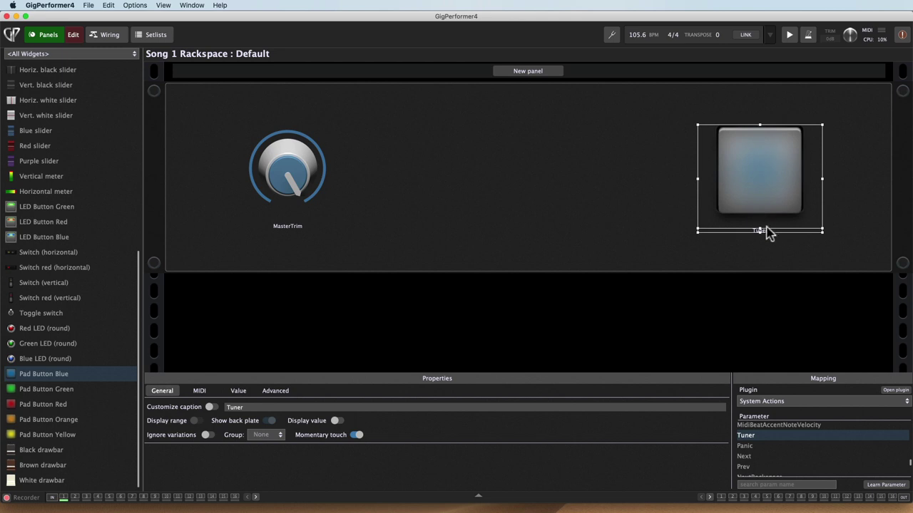
left_click_drag(758, 234, 760, 237)
left_click_drag(765, 200, 787, 199)
left_click(45, 36)
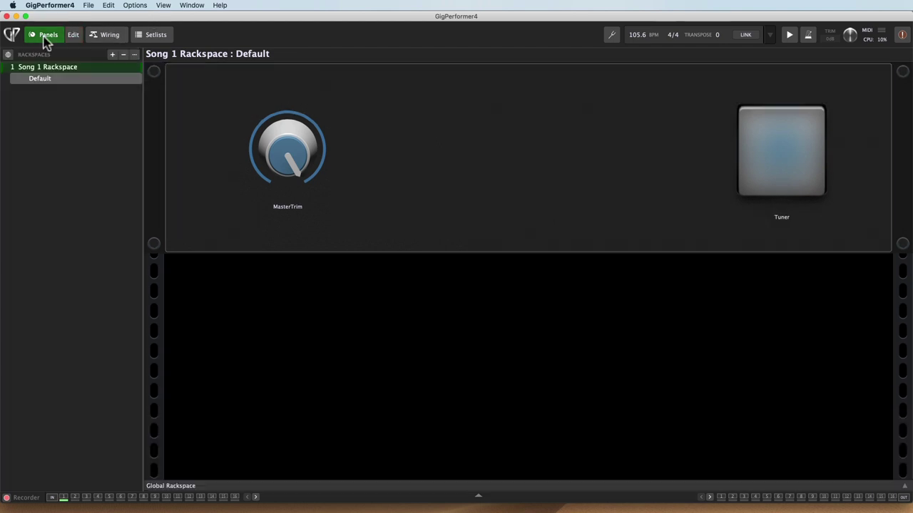
left_click(779, 175)
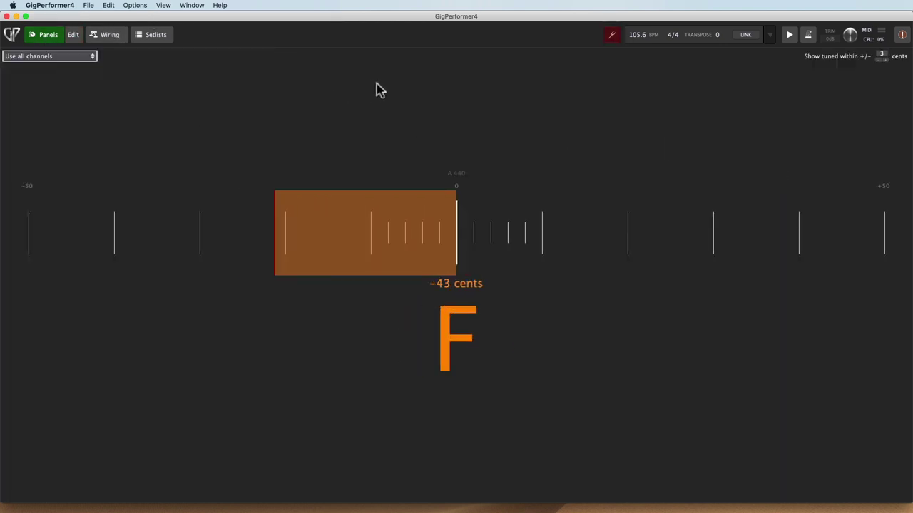
left_click(611, 36)
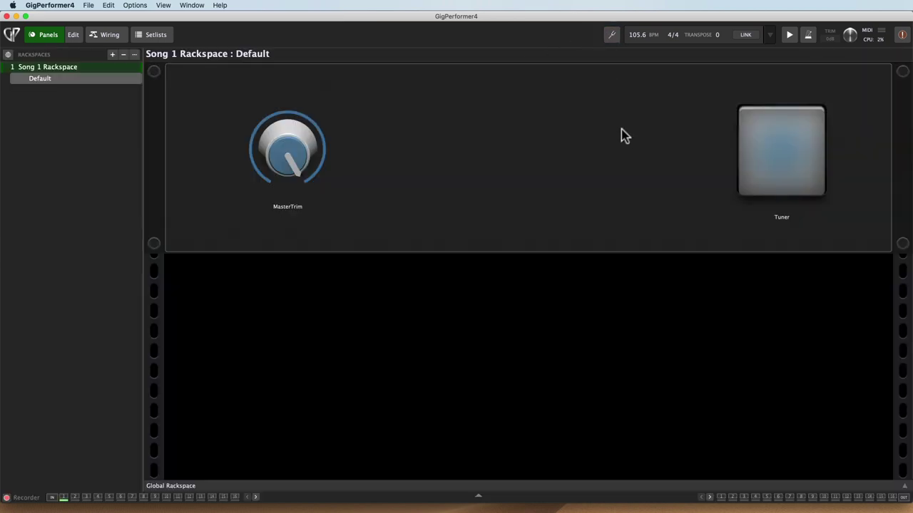